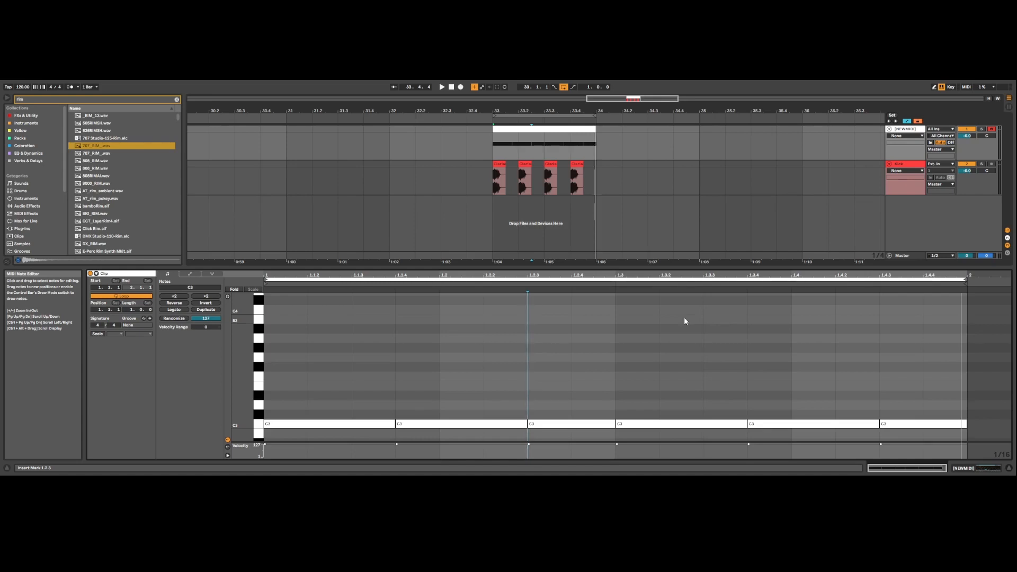
# Step: Duplicate all C3 notes of the one-bar pattern into the second bar
pyautogui.click(618, 345)
pyautogui.hotkey('ctrl', 'a')
pyautogui.hotkey('ctrl', 'd')
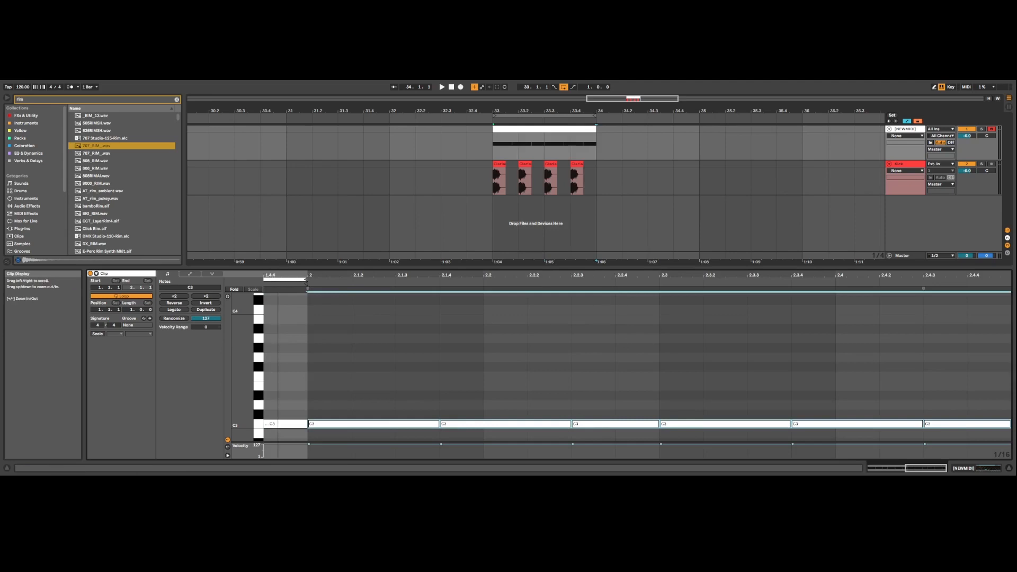
pyautogui.moveTo(371, 275); pyautogui.dragTo(379, 249)
pyautogui.click(514, 339)
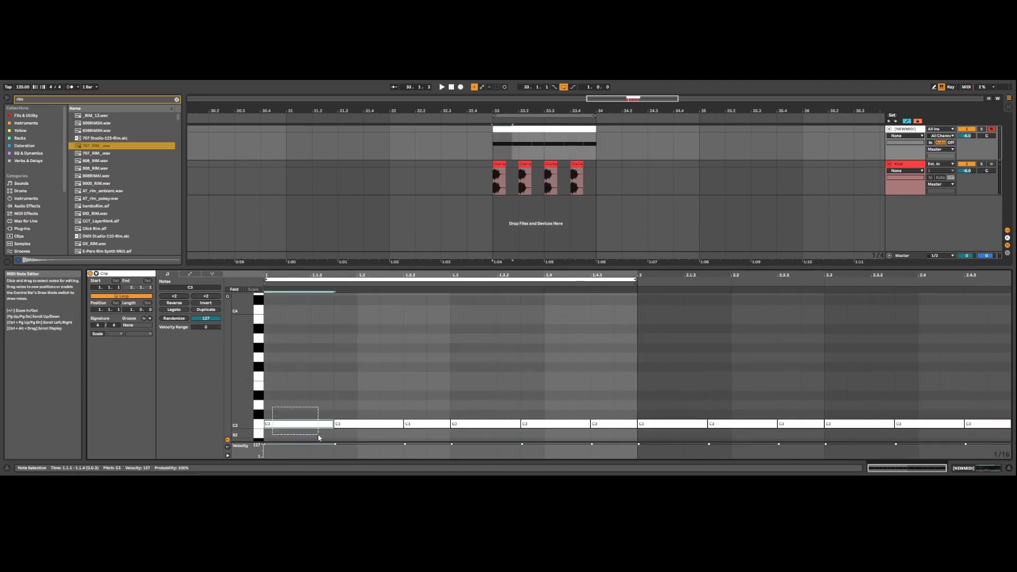
# Step: Highlight the individual C3 notes of the first bar, then play the loop to hear the pattern
pyautogui.moveTo(339, 411); pyautogui.dragTo(400, 429)
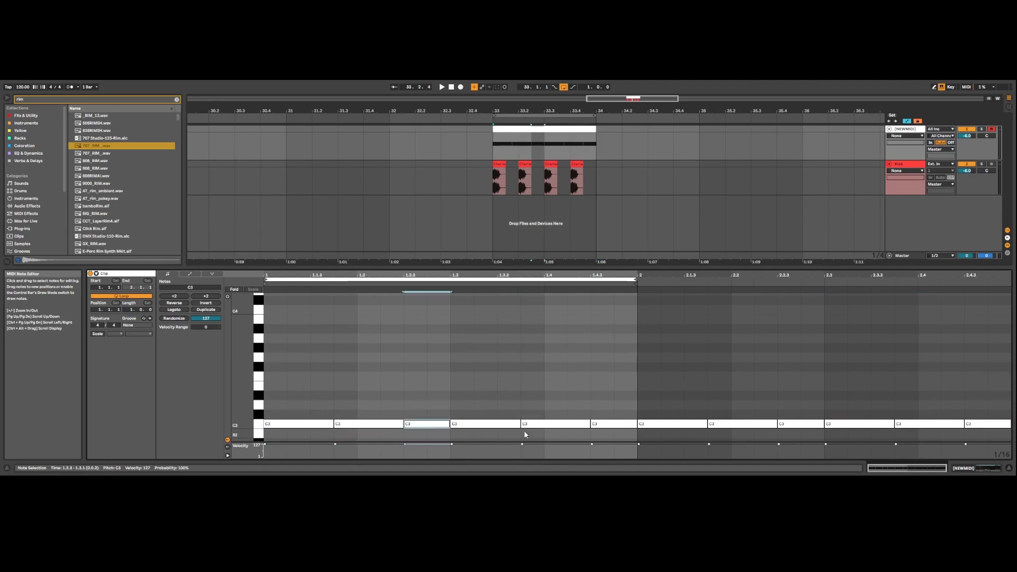
pyautogui.click(519, 407)
pyautogui.moveTo(288, 405); pyautogui.dragTo(606, 461)
pyautogui.click(586, 390)
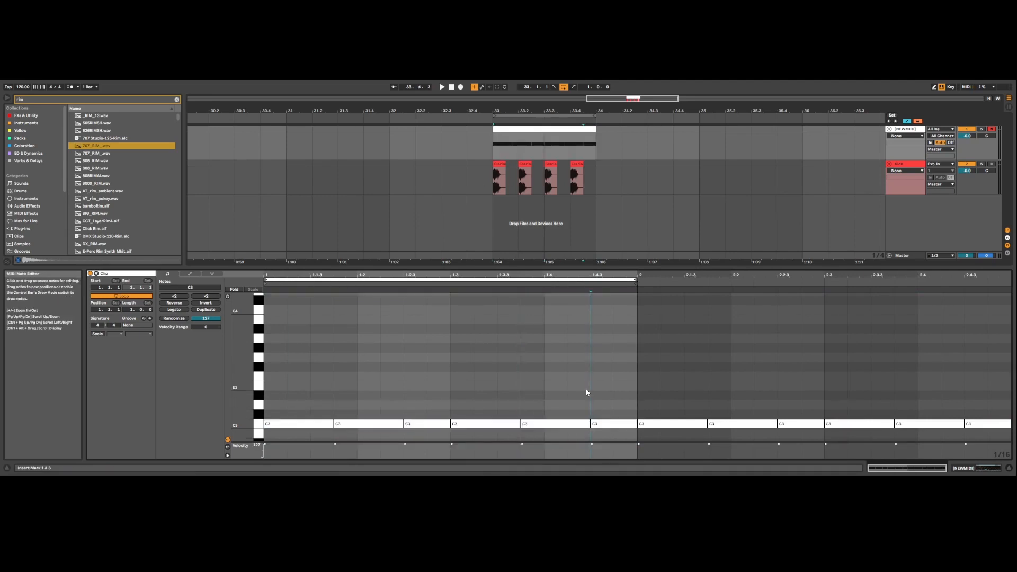
pyautogui.press('space')
pyautogui.click(541, 367)
pyautogui.click(606, 408)
# Step: Select the first bar's C3 notes and duplicate them over the second bar again
pyautogui.moveTo(605, 407); pyautogui.dragTo(326, 433)
pyautogui.hotkey('ctrl', 'd')
pyautogui.click(627, 386)
pyautogui.click(690, 370)
# Step: Shift all C3 notes earlier in sixteenth-note increments, for eight sixteenths in total, auditioning the loop between shifts
pyautogui.hotkey('ctrl', 'a')
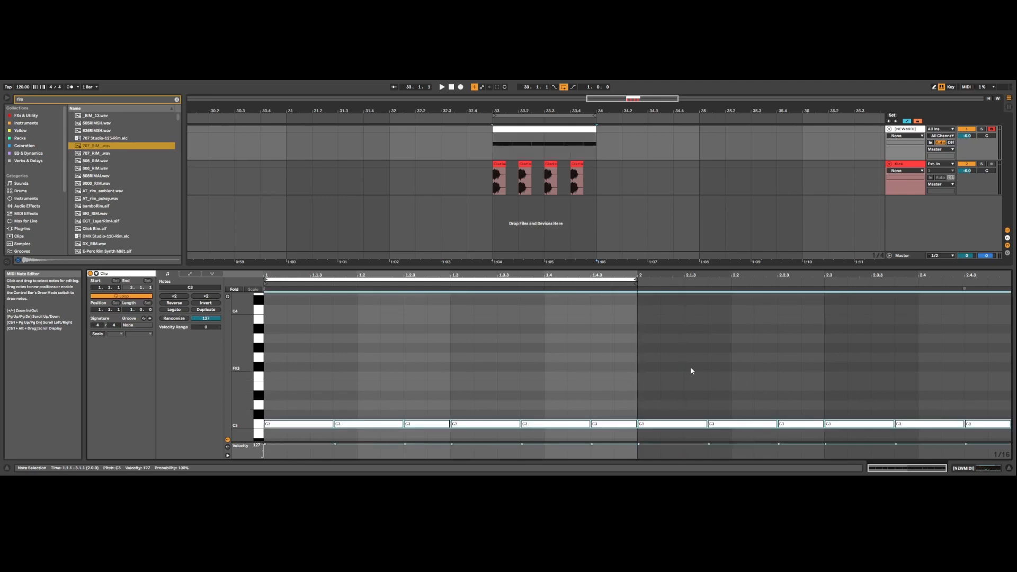
pyautogui.press('Left')
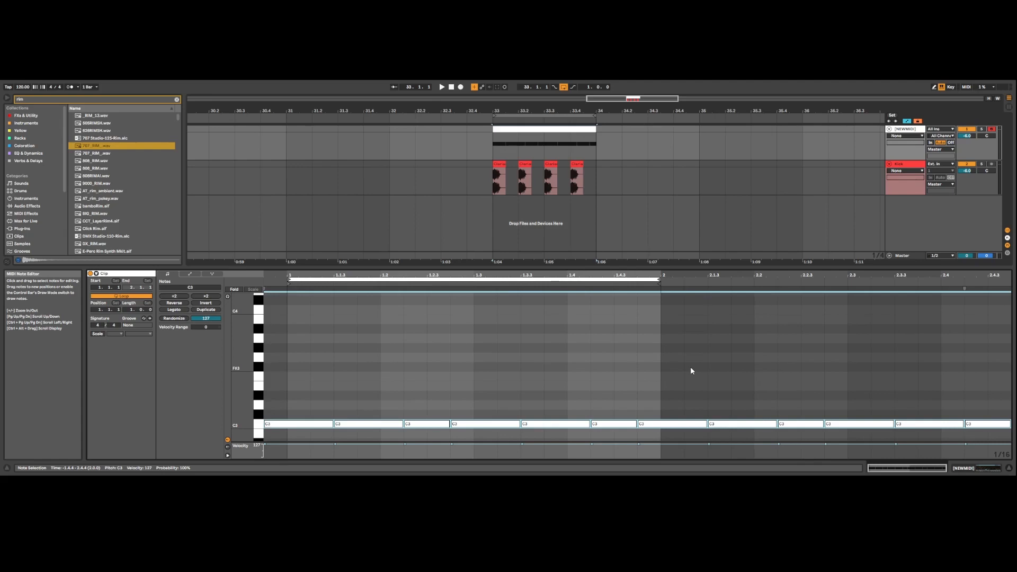
pyautogui.press('space')
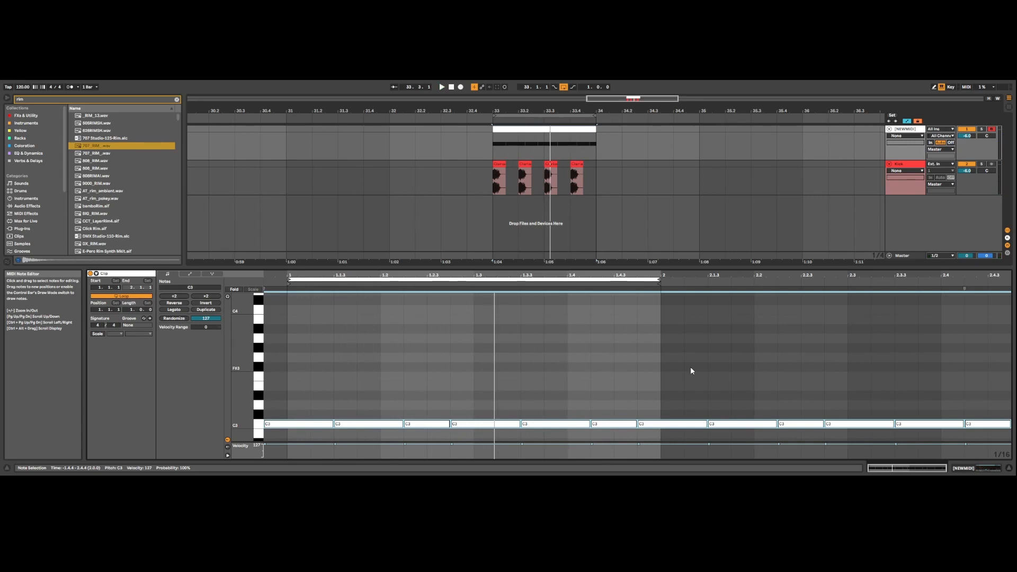
pyautogui.press('space')
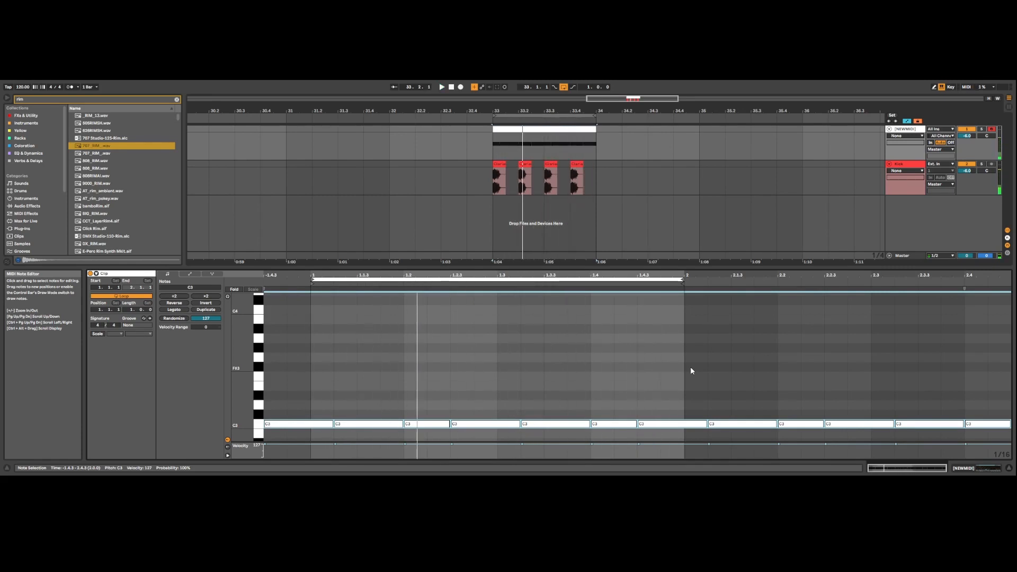
pyautogui.press('Left')
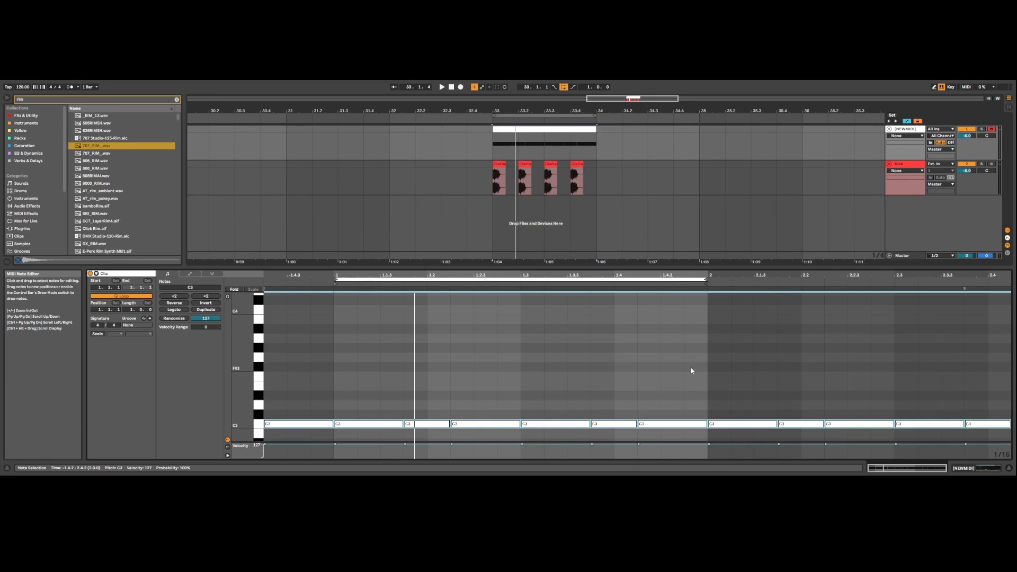
pyautogui.press('space')
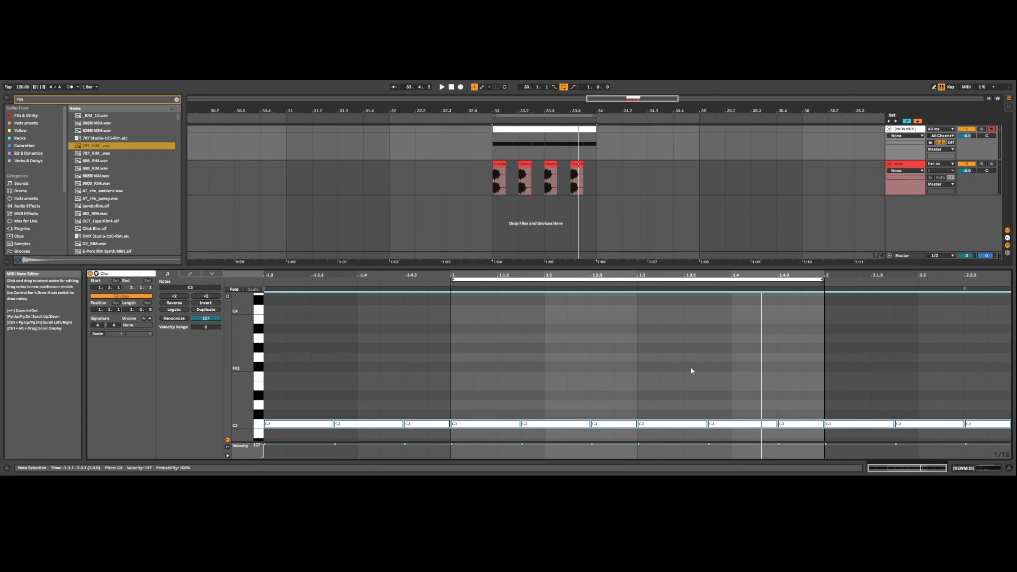
pyautogui.press('space')
# Step: Replace all notes with five consecutive C3 notes, each three sixteenths long, starting at the beginning of the clip
pyautogui.press('Delete')
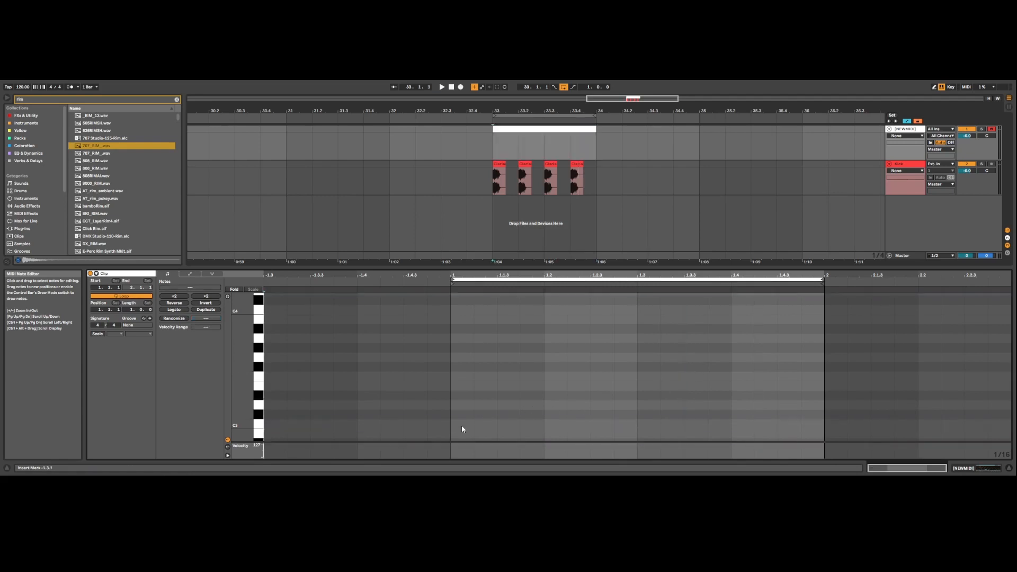
pyautogui.doubleClick(462, 427)
pyautogui.click(497, 428)
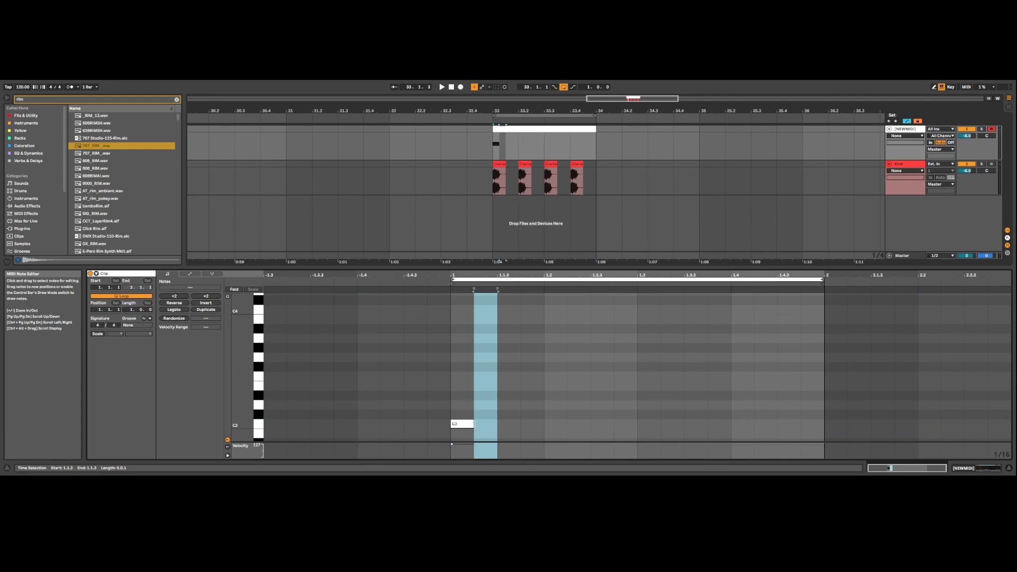
pyautogui.moveTo(474, 424); pyautogui.dragTo(521, 424)
pyautogui.hotkey('ctrl', 'd')
pyautogui.hotkey('ctrl', 'd')
pyautogui.hotkey('ctrl', 'd')
pyautogui.hotkey('ctrl', 'd')
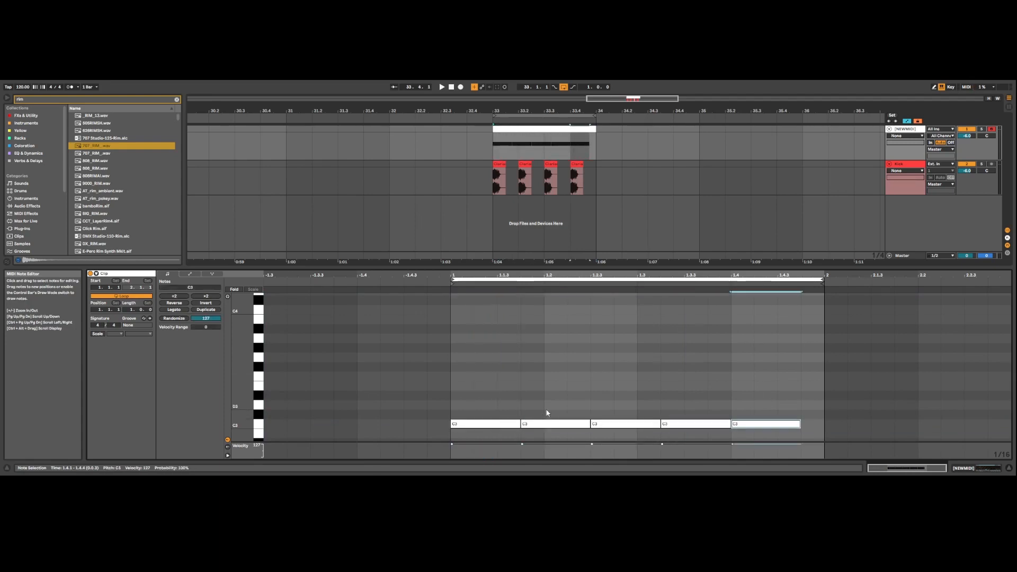
# Step: Extend the fifth C3 note to the end of the bar and duplicate the five-note pattern into the second bar
pyautogui.moveTo(800, 423); pyautogui.dragTo(483, 434)
pyautogui.hotkey('ctrl', 'd')
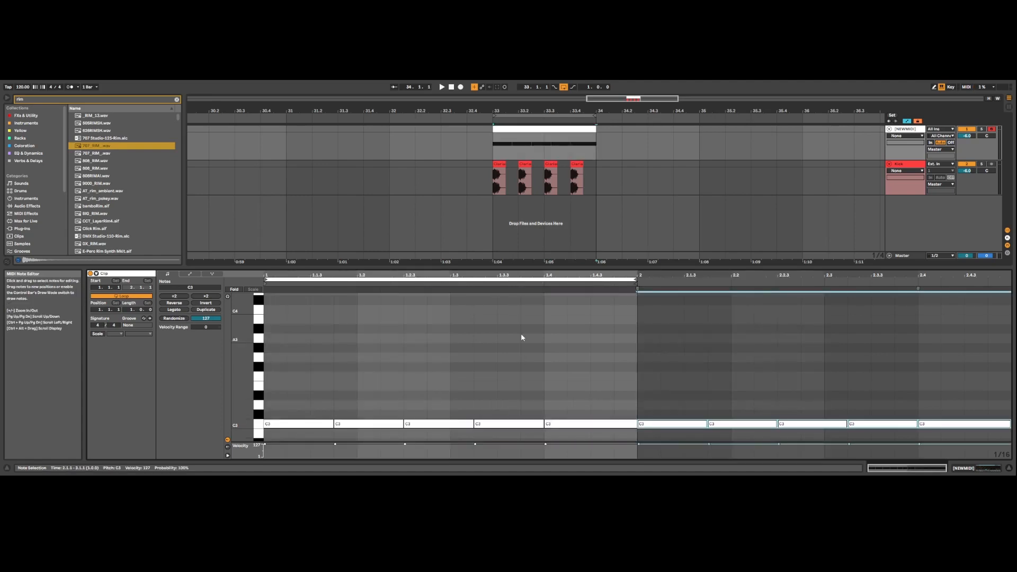
pyautogui.click(474, 337)
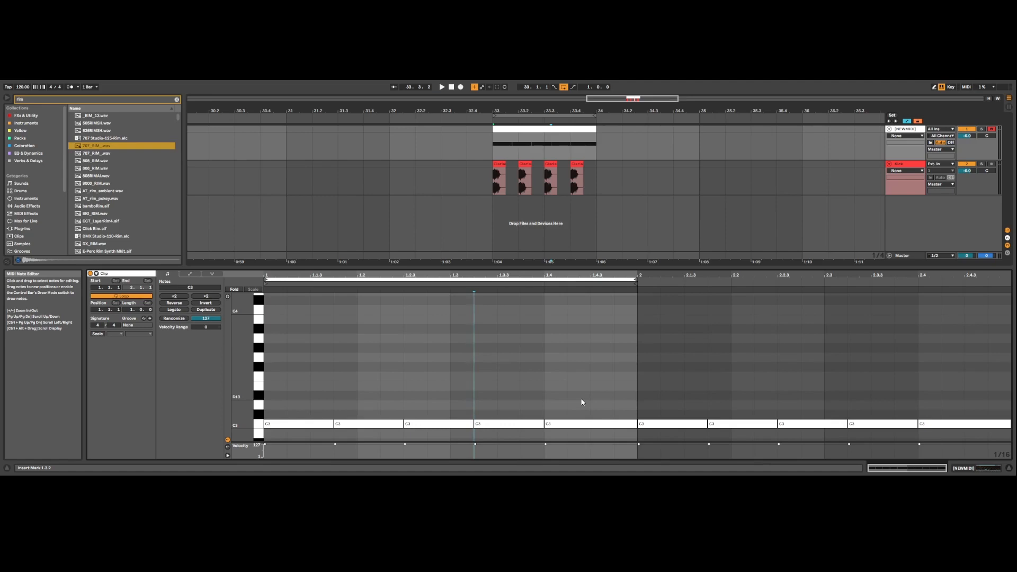
# Step: Play the loop and shift the five-note pattern and its copy earlier by four sixteenths, one sixteenth at a time
pyautogui.press('space')
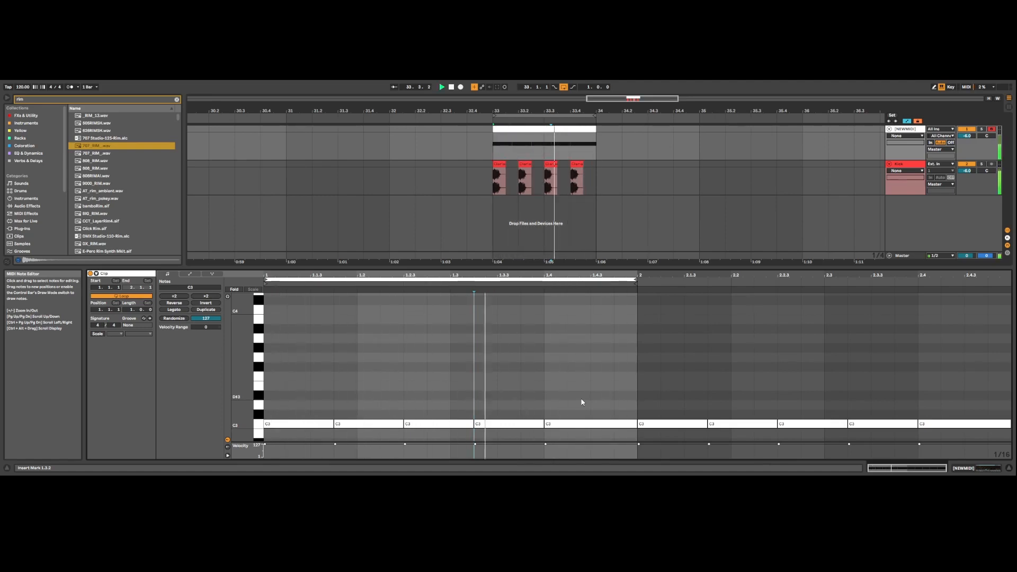
pyautogui.hotkey('ctrl', 'a')
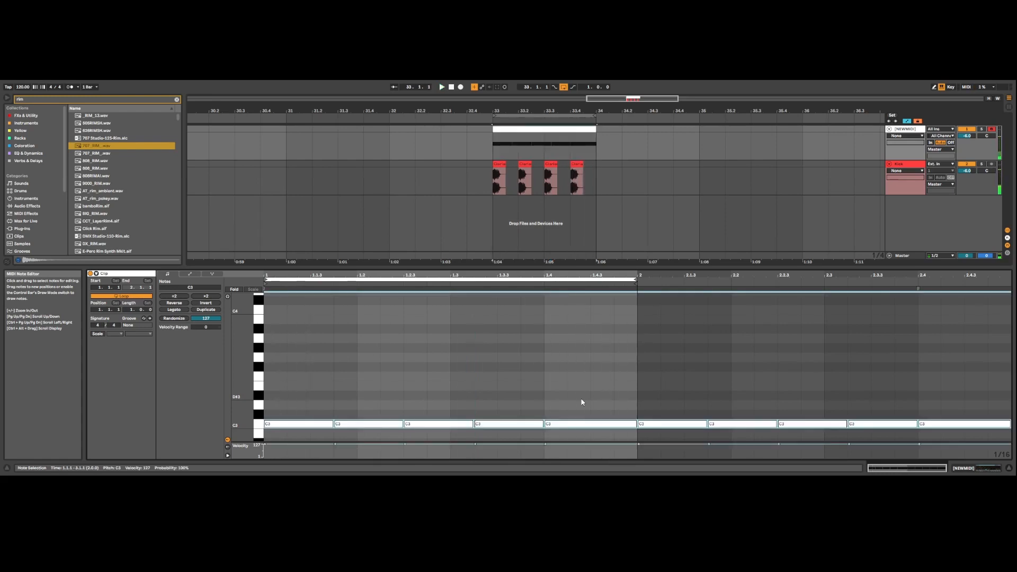
pyautogui.press('Left')
pyautogui.press('space')
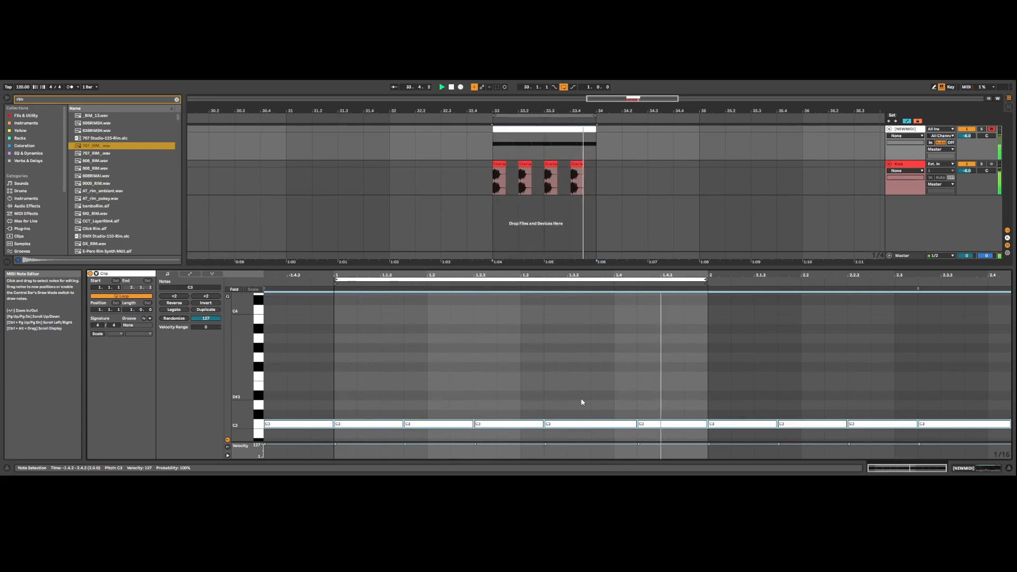
pyautogui.press('Left')
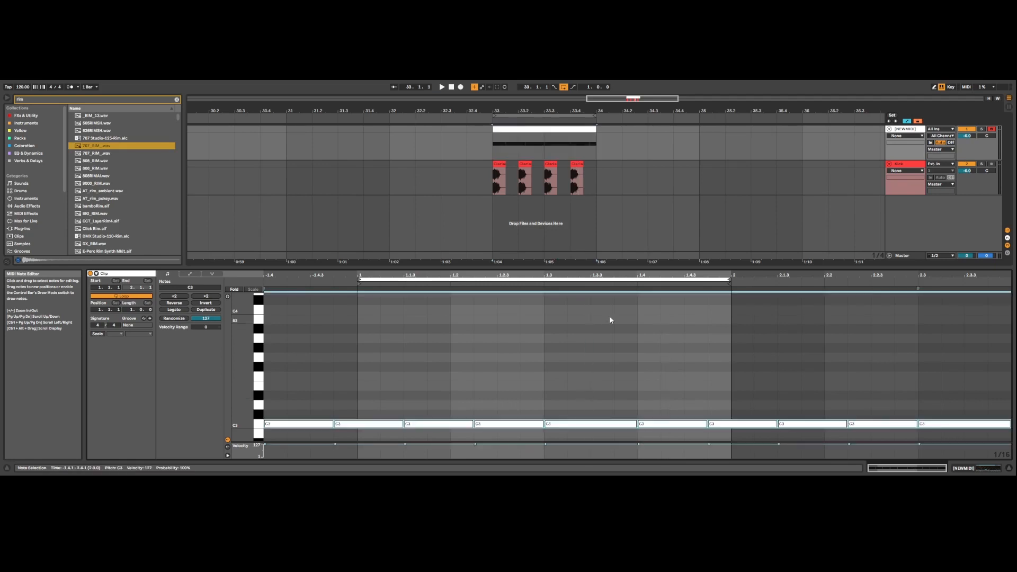
# Step: Delete the notes and their MIDI clip, then duplicate the one-bar kick pattern three times to fill four bars
pyautogui.press('Delete')
pyautogui.press('Delete')
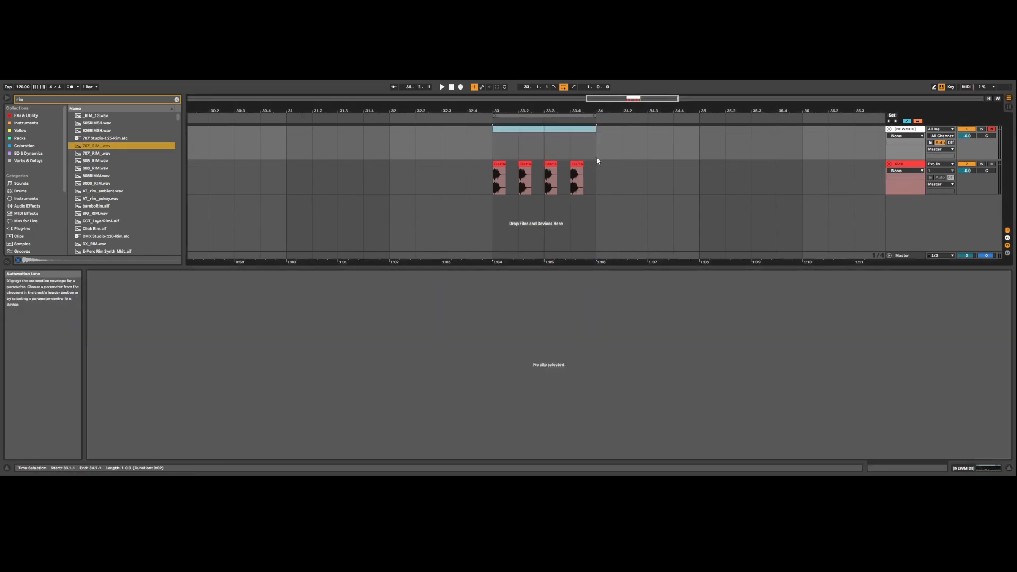
pyautogui.press('Down')
pyautogui.hotkey('ctrl', 'd')
pyautogui.hotkey('ctrl', 'd')
pyautogui.hotkey('ctrl', 'd')
# Step: Extend the arrangement loop to four bars and create an empty four-bar MIDI clip on the track above the kick
pyautogui.moveTo(625, 99); pyautogui.dragTo(535, 85)
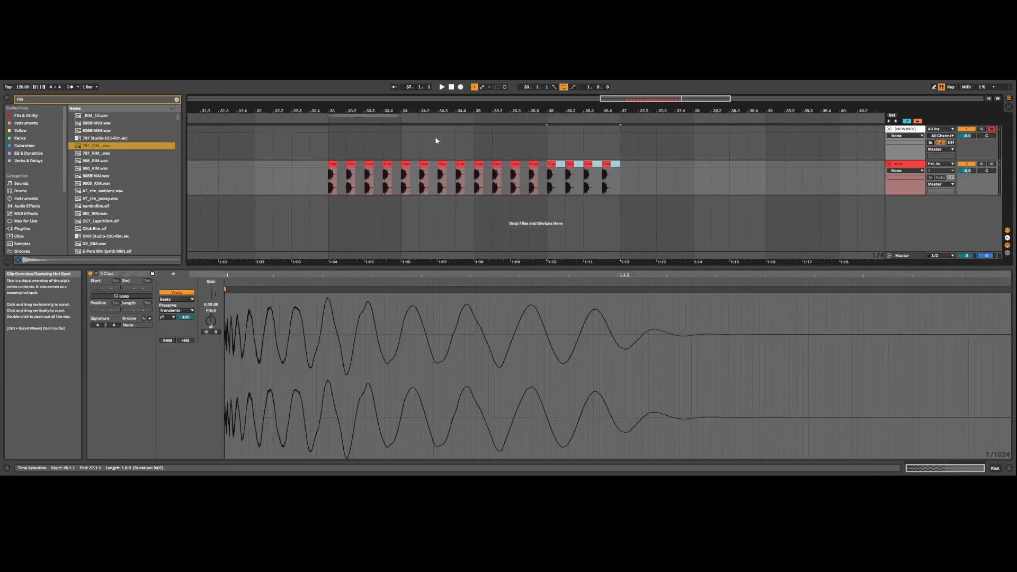
pyautogui.moveTo(401, 116); pyautogui.dragTo(619, 116)
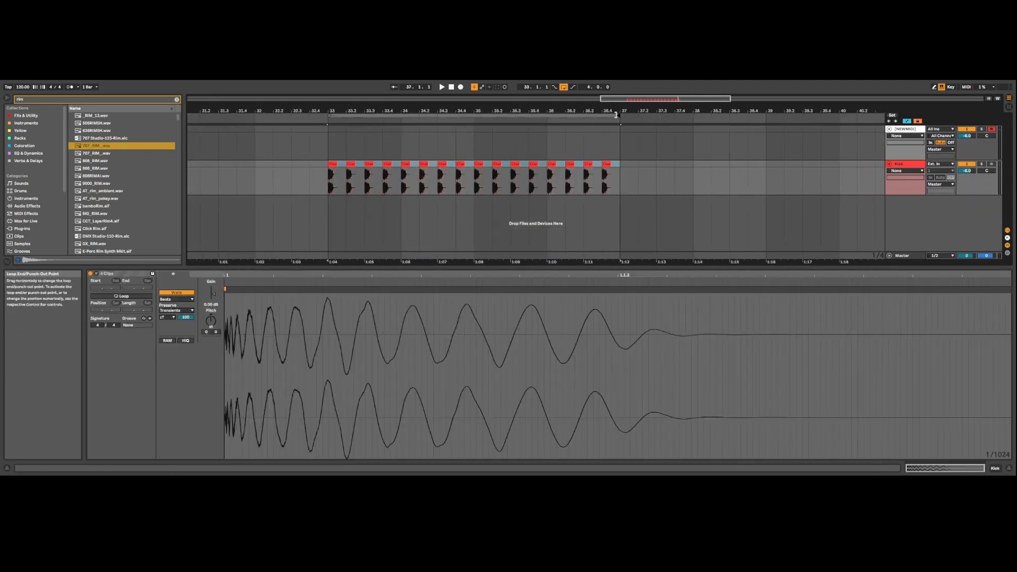
pyautogui.press('Up')
pyautogui.hotkey('ctrl', 'shift', 'm')
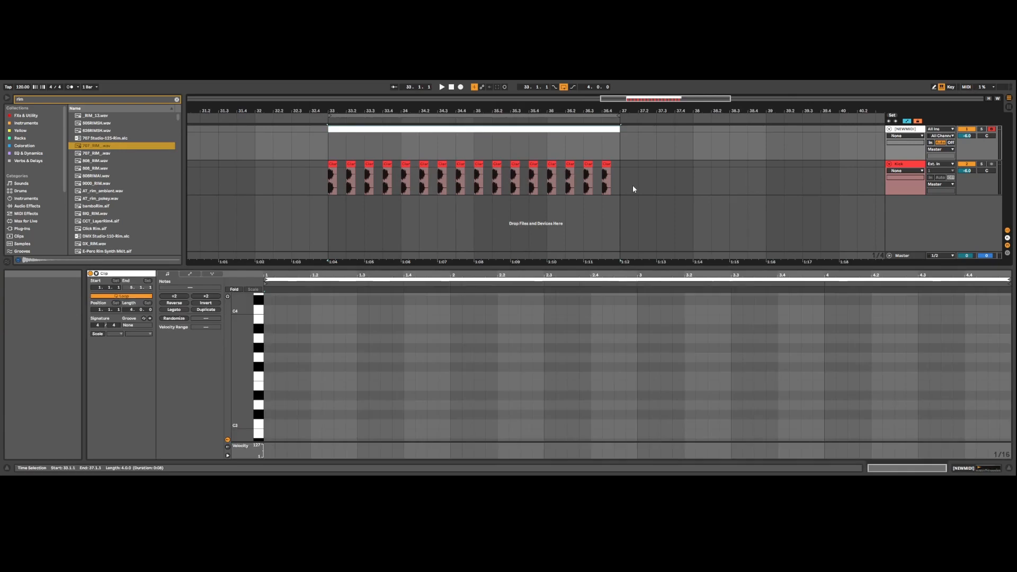
# Step: Enter six C3 sixteenth notes in the first bar, on sixteenths 1, 2, 3, 4, 6 and 8
pyautogui.doubleClick(271, 423)
pyautogui.hotkey('ctrl', 'd')
pyautogui.hotkey('ctrl', 'd')
pyautogui.hotkey('ctrl', 'd')
pyautogui.hotkey('ctrl', 'd')
pyautogui.hotkey('ctrl', 'd')
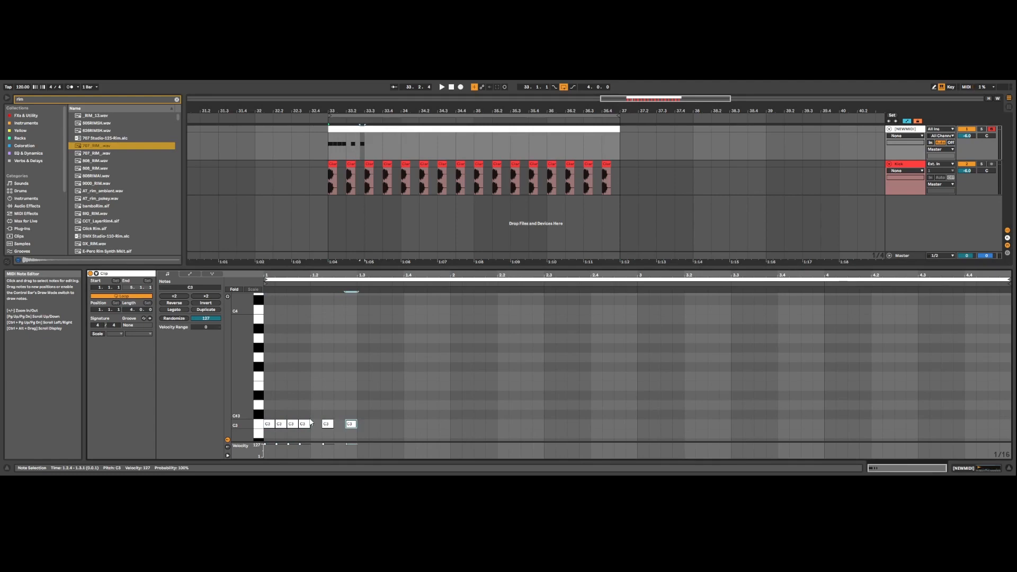
# Step: Duplicate the six-note phrase three times so it starts each of the four bars, and play the loop
pyautogui.hotkey('ctrl', 'a')
pyautogui.hotkey('ctrl', 'd')
pyautogui.hotkey('ctrl', 'd')
pyautogui.hotkey('ctrl', 'd')
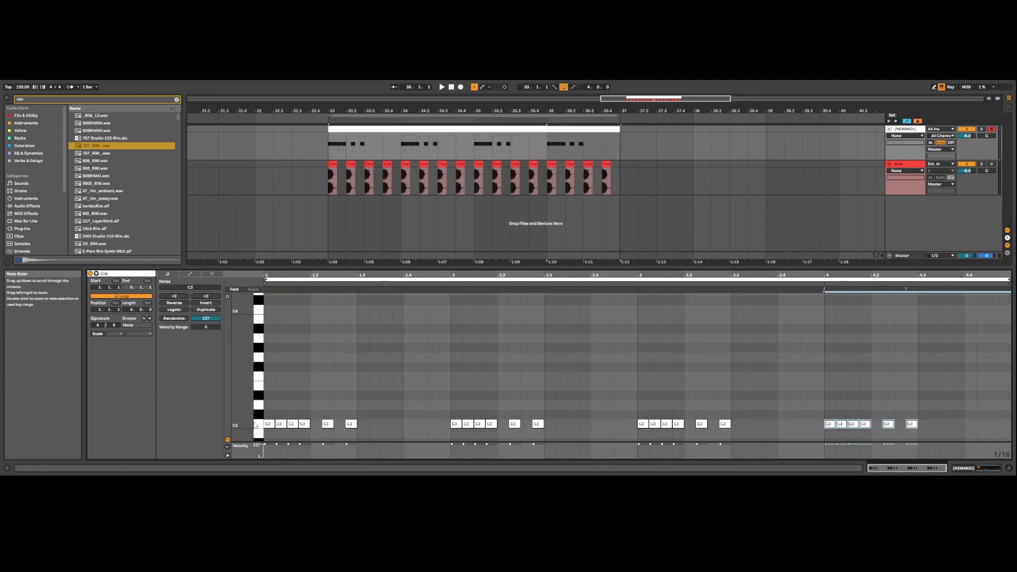
pyautogui.press('space')
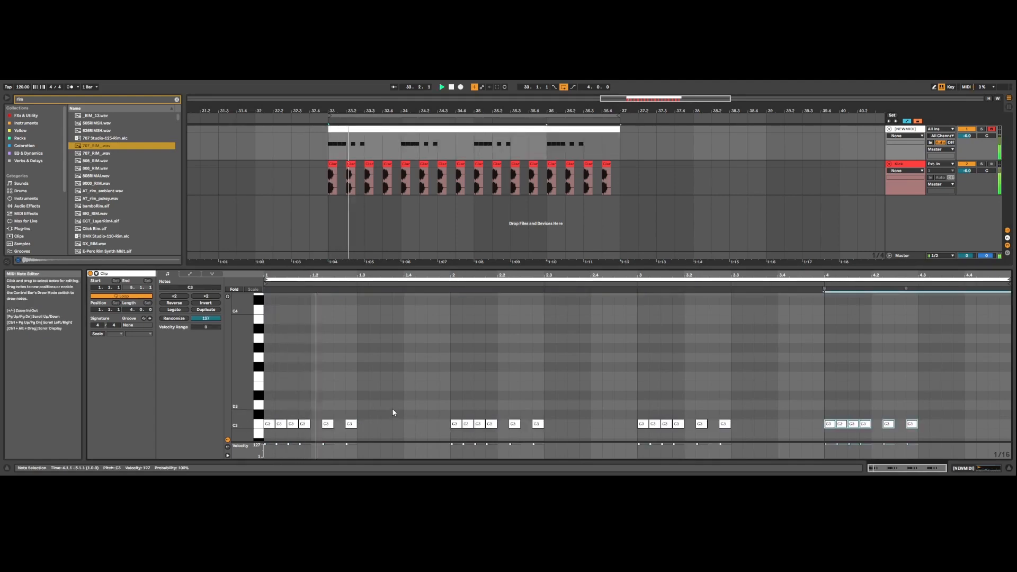
pyautogui.click(393, 412)
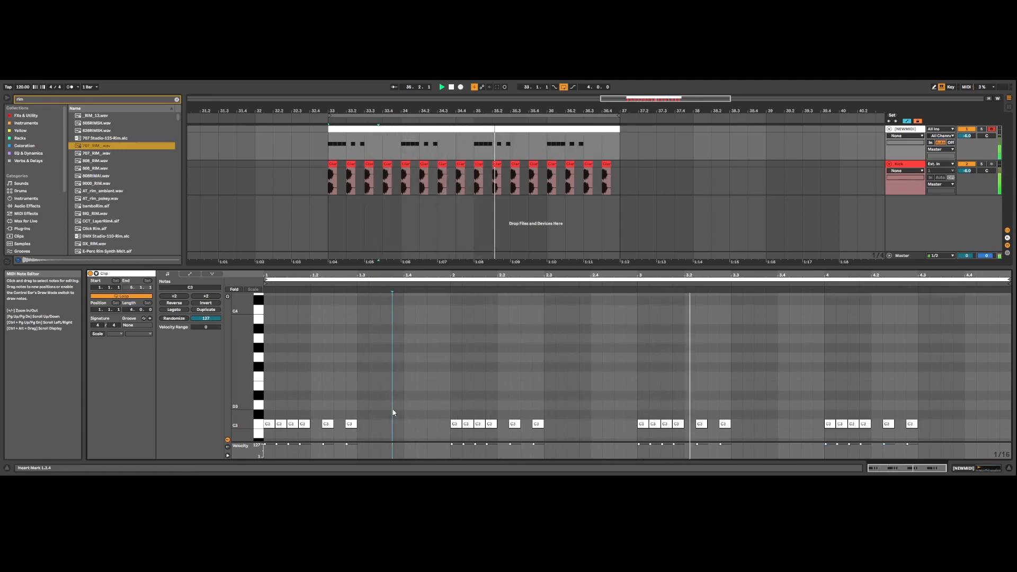
# Step: Move the three copied phrases one beat earlier, so the first copy starts at 1.4.1
pyautogui.moveTo(451, 388); pyautogui.dragTo(918, 429)
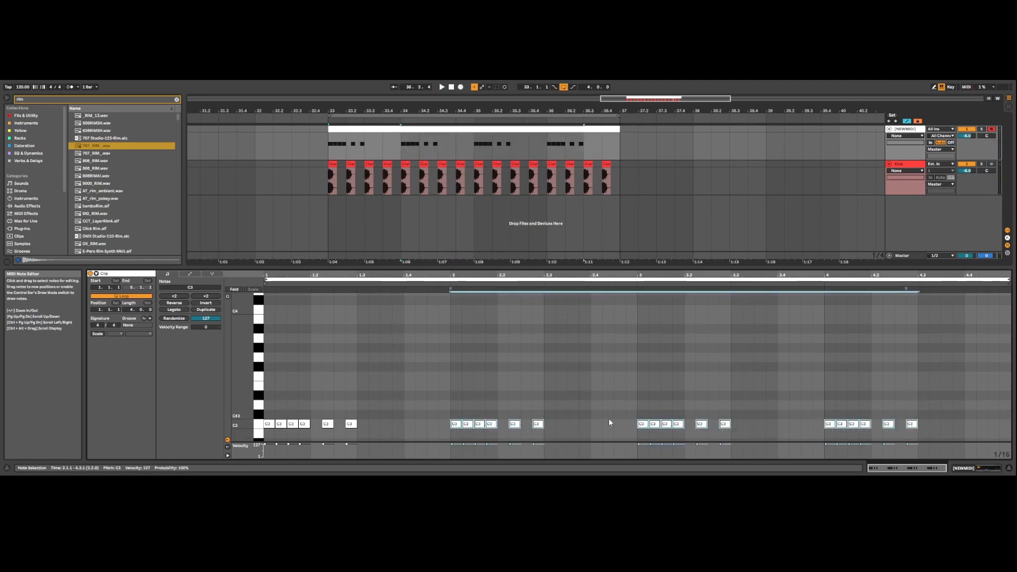
pyautogui.press('Left')
pyautogui.press('Left')
pyautogui.press('Left')
pyautogui.press('Left')
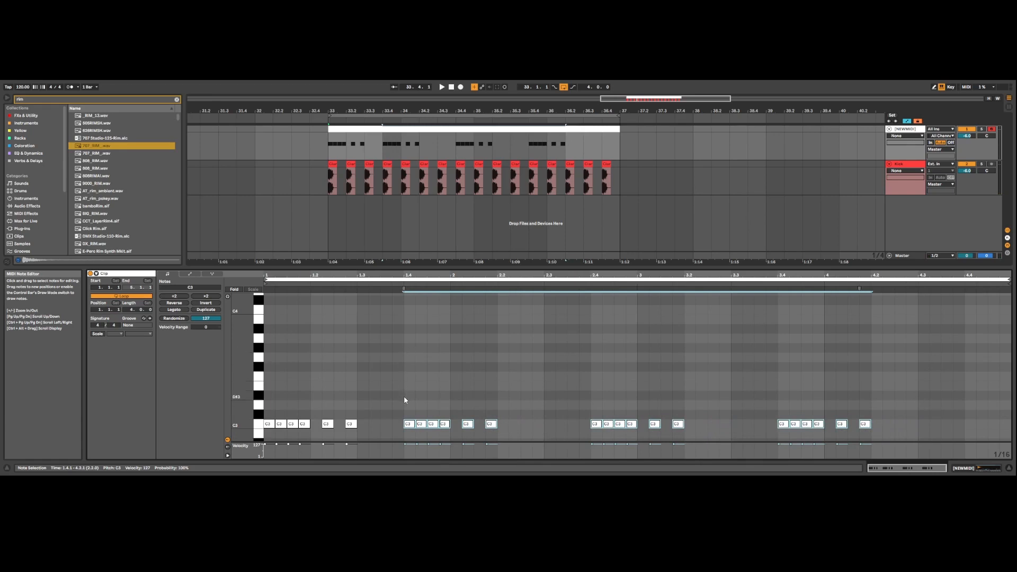
# Step: Delete the last two phrases, duplicate the phrase with its trailing gap three times at three-beat spacing, and play the result
pyautogui.moveTo(577, 395); pyautogui.dragTo(1007, 432)
pyautogui.press('Delete')
pyautogui.moveTo(402, 423); pyautogui.dragTo(265, 427)
pyautogui.hotkey('ctrl', 'd')
pyautogui.hotkey('ctrl', 'd')
pyautogui.hotkey('ctrl', 'd')
pyautogui.hotkey('ctrl', 'd')
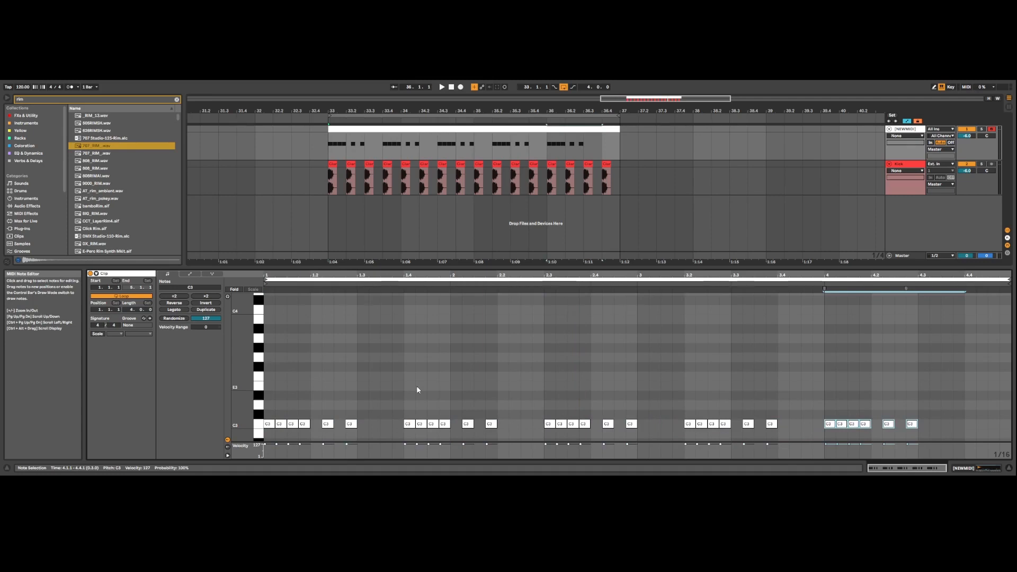
pyautogui.press('space')
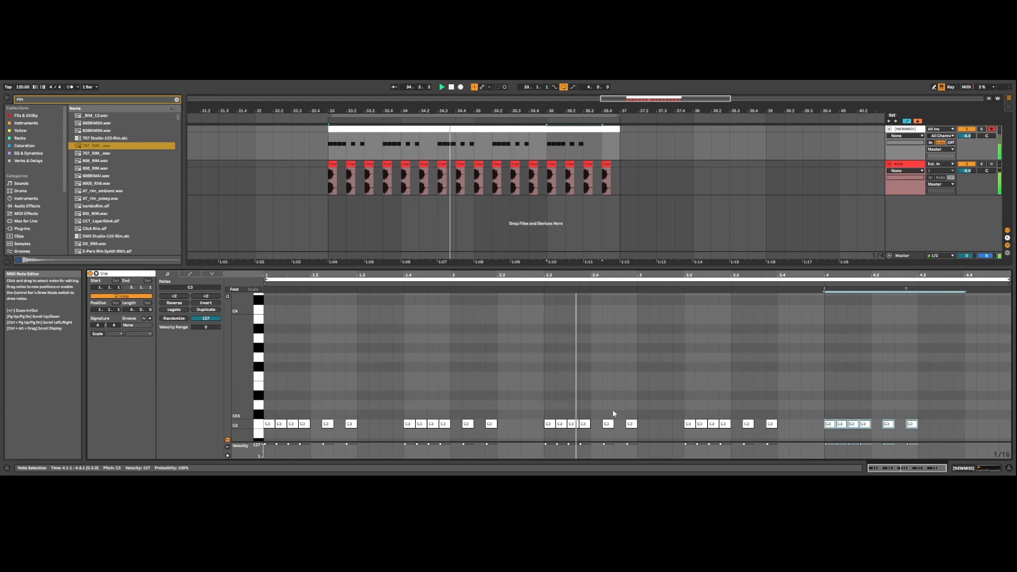
# Step: Delete the phrases from bar three onward, duplicate the first two bars into bars three and four, and play the pattern
pyautogui.moveTo(662, 403); pyautogui.dragTo(771, 413)
pyautogui.press('Delete')
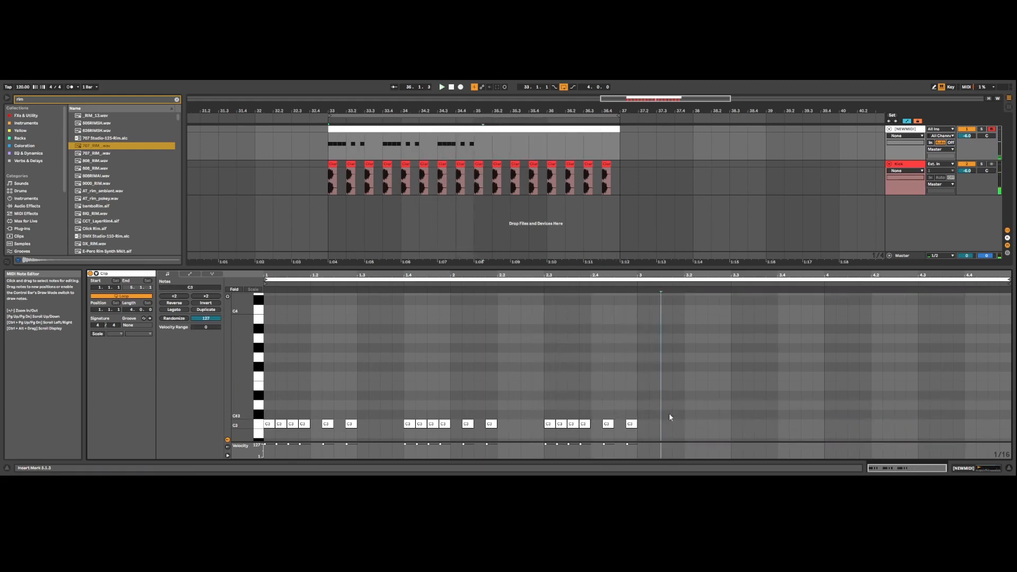
pyautogui.moveTo(636, 412); pyautogui.dragTo(205, 424)
pyautogui.hotkey('ctrl', 'd')
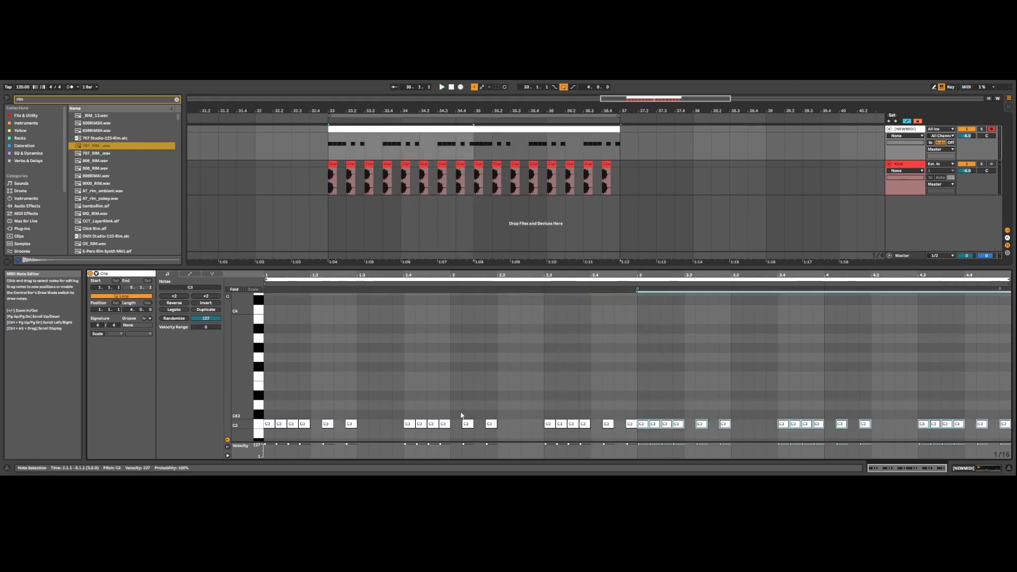
pyautogui.press('space')
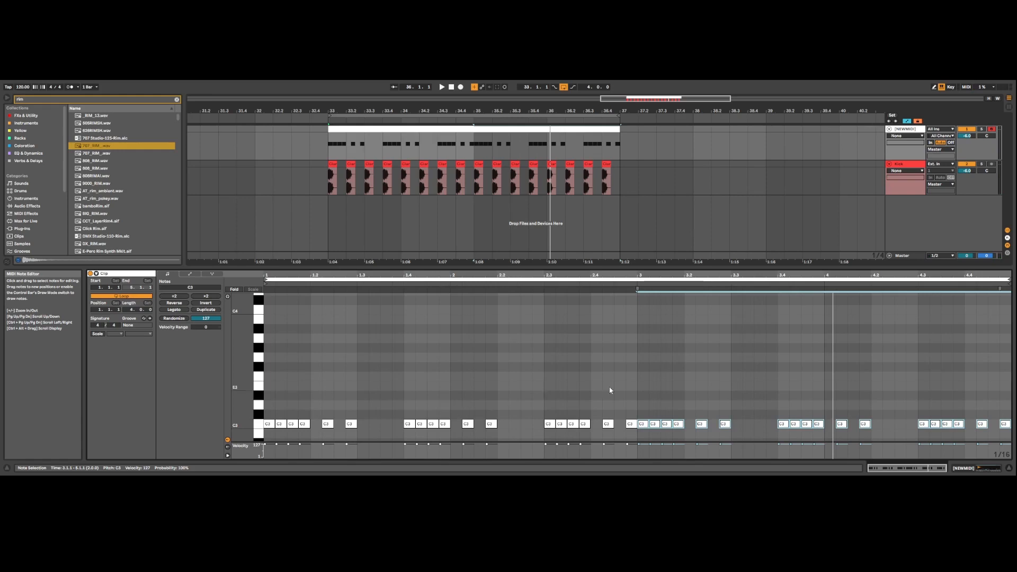
# Step: Delete the copy in bars three and four, and shift the second and third phrases two sixteenths earlier
pyautogui.press('Delete')
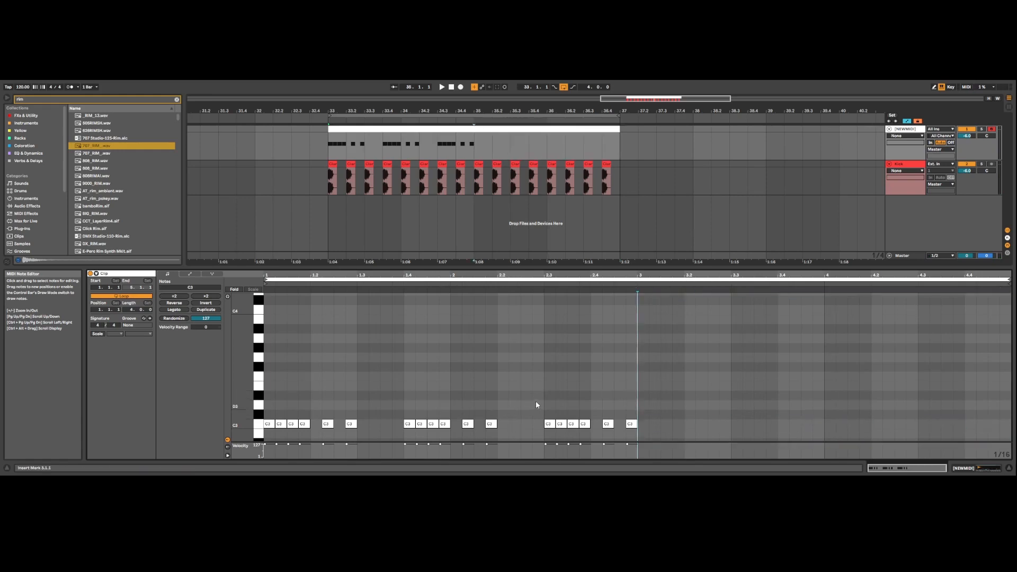
pyautogui.moveTo(545, 406); pyautogui.dragTo(640, 430)
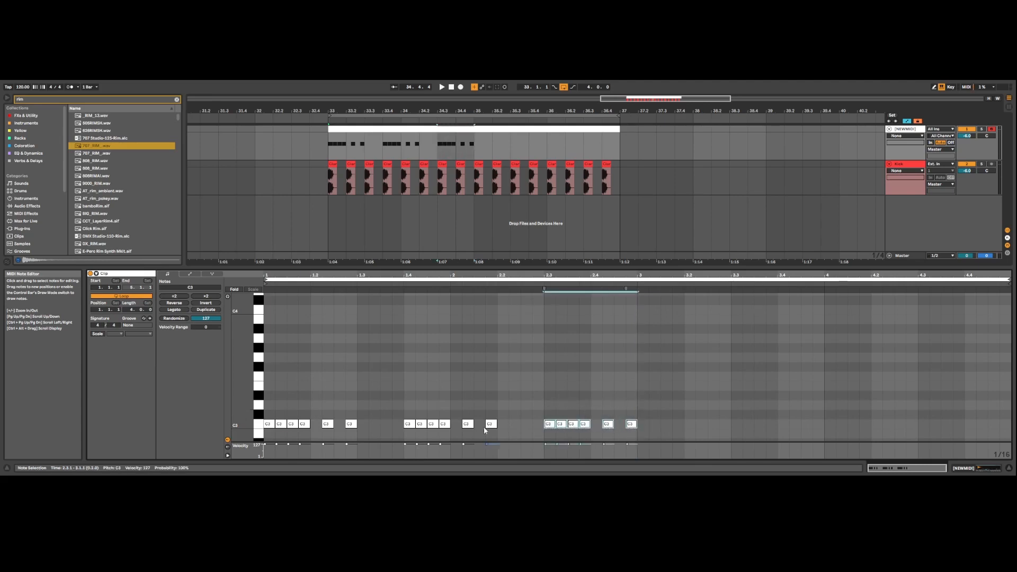
pyautogui.moveTo(402, 412); pyautogui.dragTo(470, 424)
pyautogui.moveTo(516, 402); pyautogui.dragTo(660, 430)
pyautogui.press('Left')
pyautogui.press('Left')
pyautogui.moveTo(364, 429); pyautogui.dragTo(374, 426)
pyautogui.moveTo(477, 429); pyautogui.dragTo(526, 413)
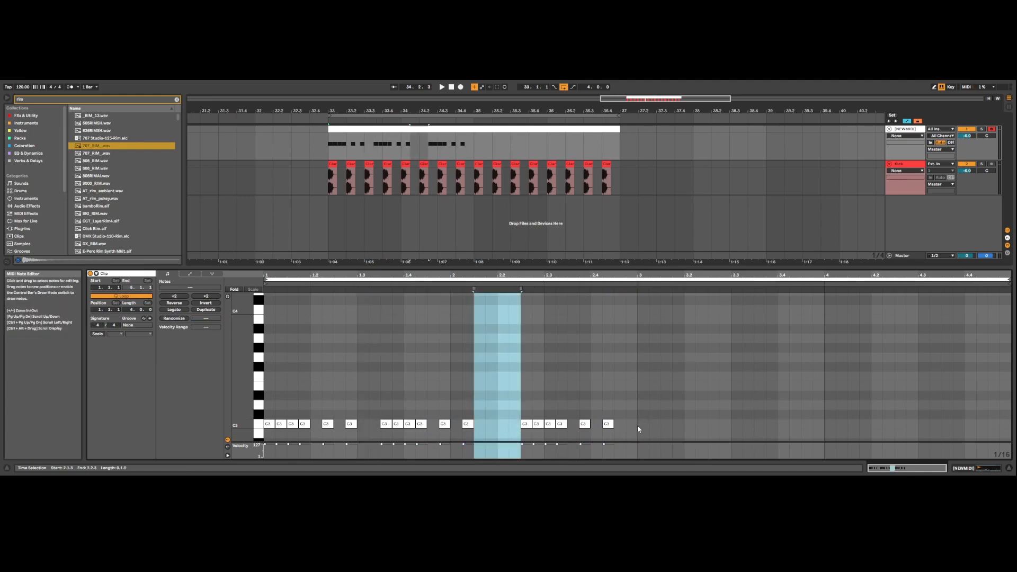
# Step: Duplicate the adjusted two-bar pattern into bars three and four and play the loop
pyautogui.hotkey('ctrl', 'a')
pyautogui.hotkey('ctrl', 'd')
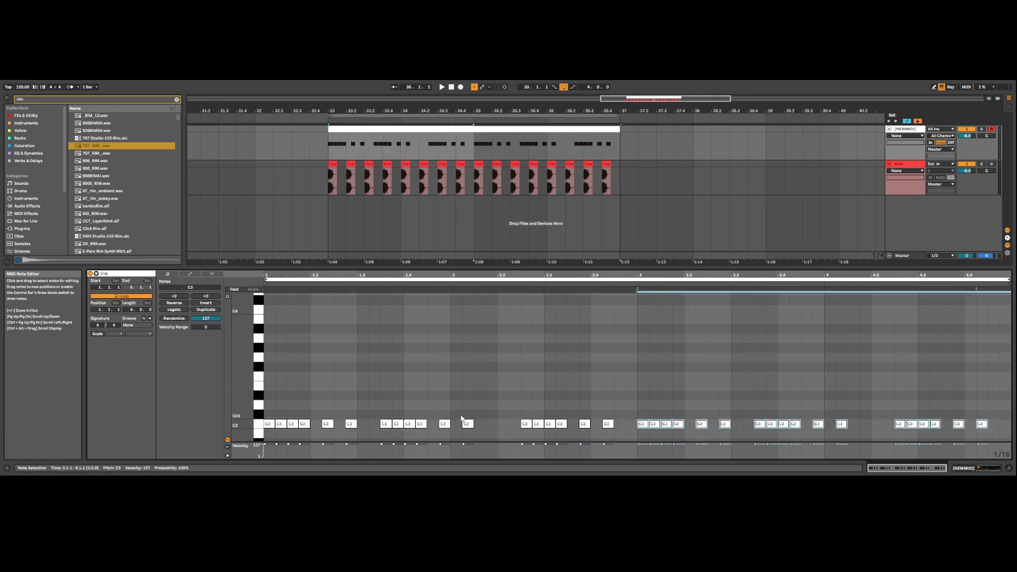
pyautogui.press('space')
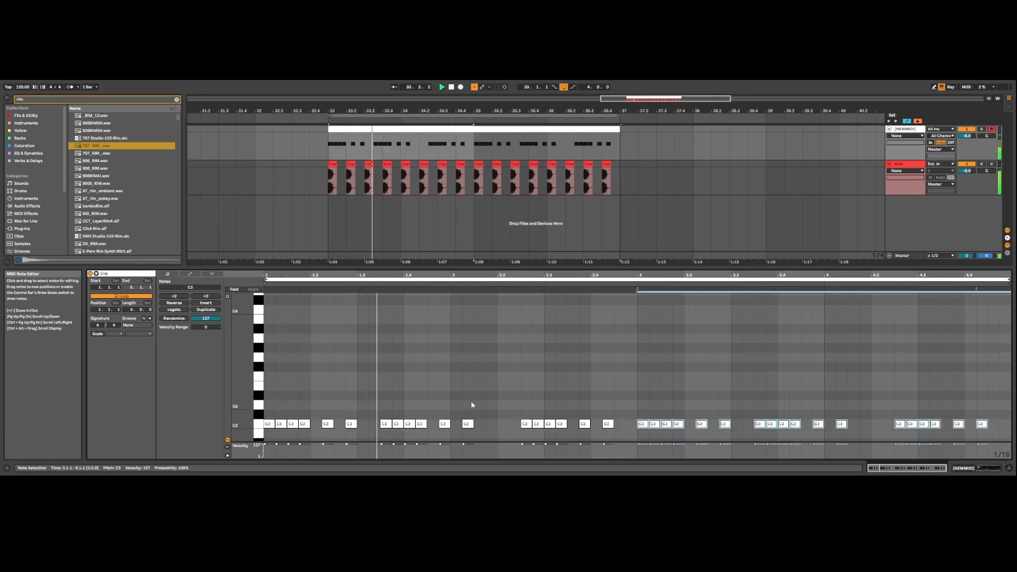